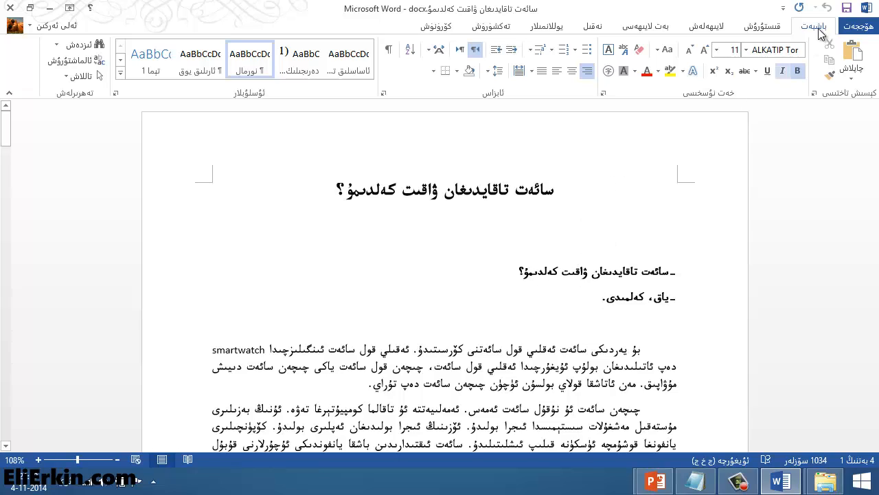
- Look over the available text direction options in the page layout settings
{"action": "left_click", "coordinate": [655, 29]}
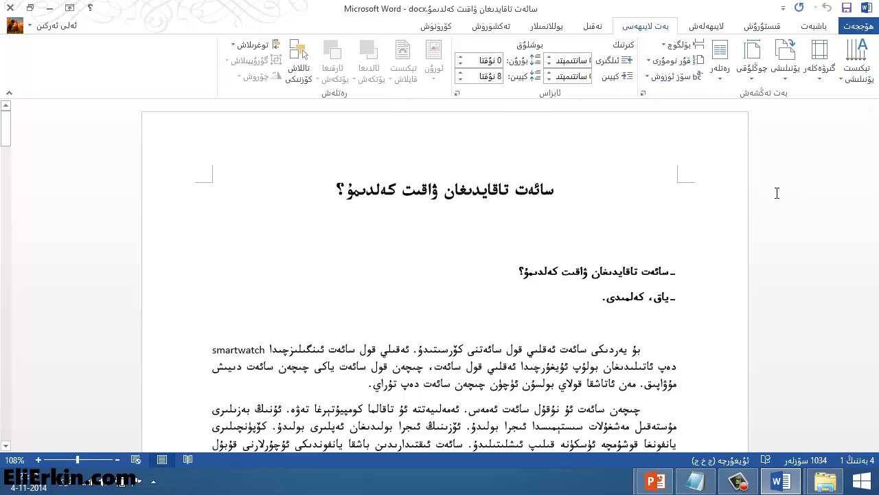
{"action": "left_click", "coordinate": [843, 85]}
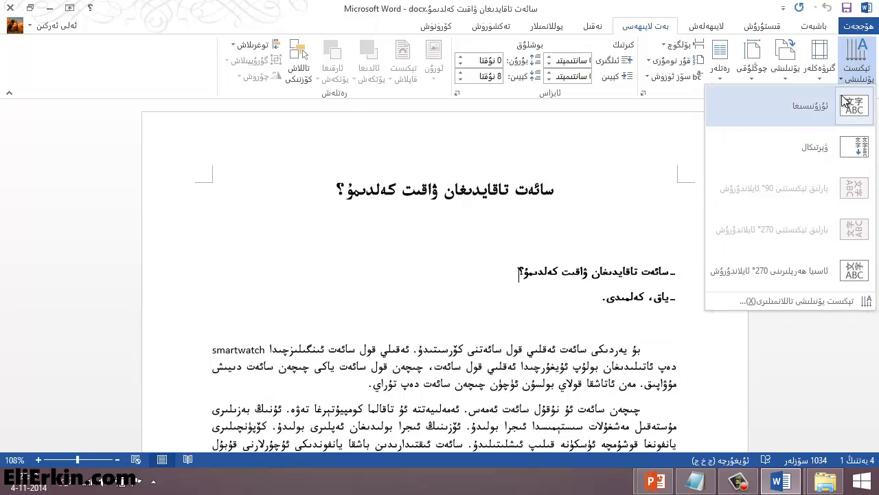
{"action": "left_click", "coordinate": [843, 75]}
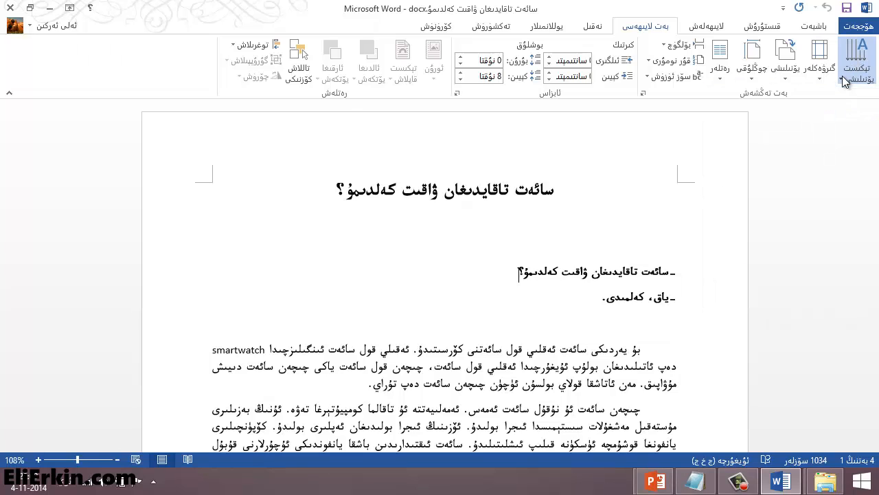
{"action": "left_click", "coordinate": [842, 76]}
{"action": "left_click", "coordinate": [842, 75]}
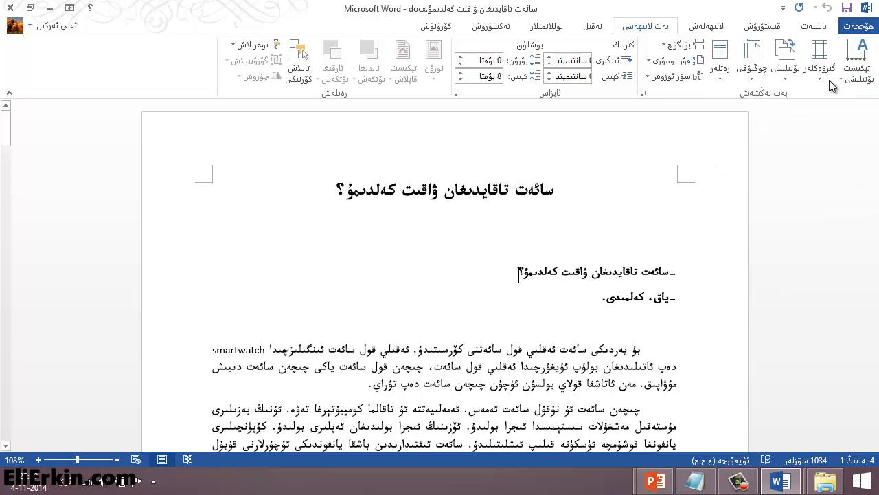
- Change the document's paper size to A3 (29.7 x 42 cm)
{"action": "left_click", "coordinate": [603, 321]}
{"action": "left_click", "coordinate": [751, 81]}
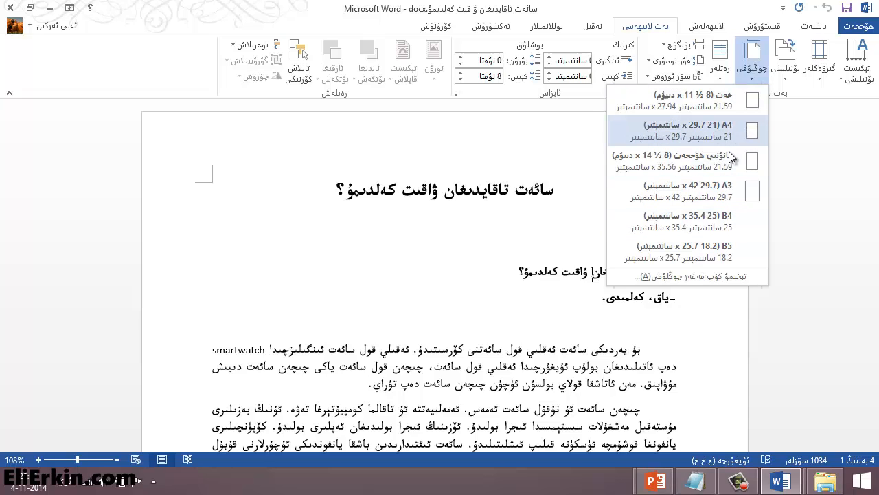
{"action": "left_click", "coordinate": [726, 191]}
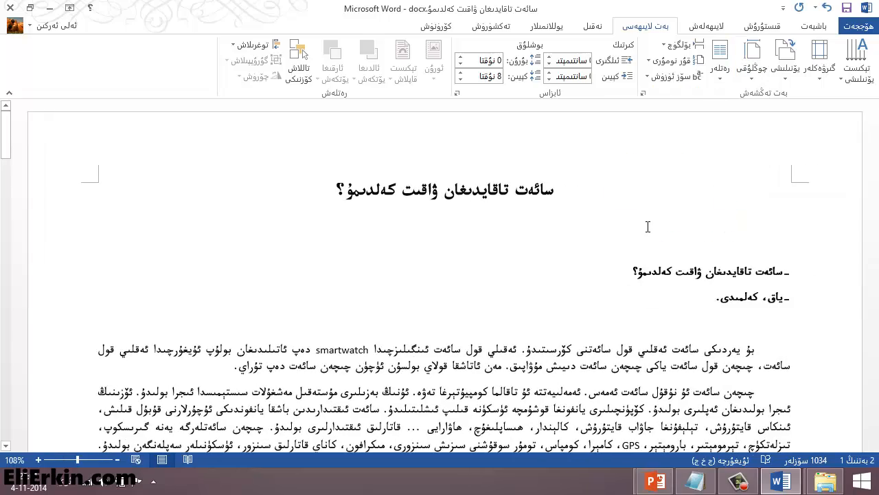
{"action": "scroll", "coordinate": [648, 226], "scroll_direction": "down", "scroll_amount": 4}
{"action": "scroll", "coordinate": [649, 227], "scroll_direction": "down", "scroll_amount": 15}
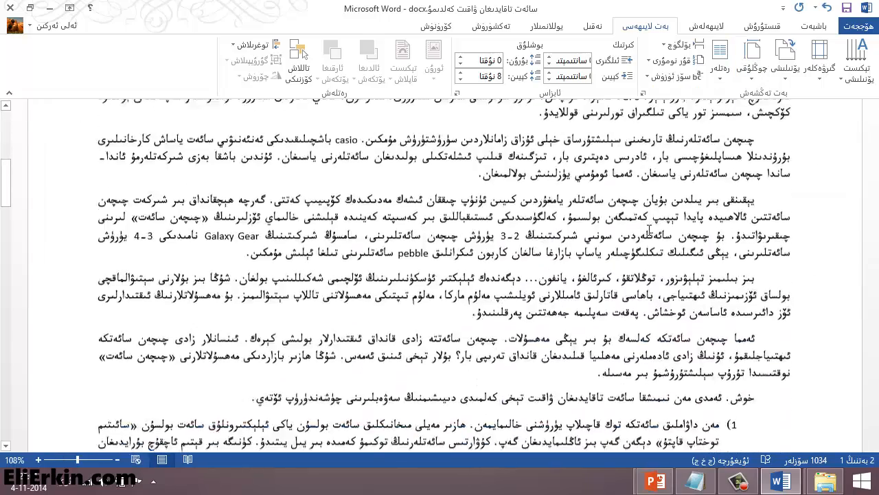
{"action": "scroll", "coordinate": [654, 236], "scroll_direction": "up", "scroll_amount": 15}
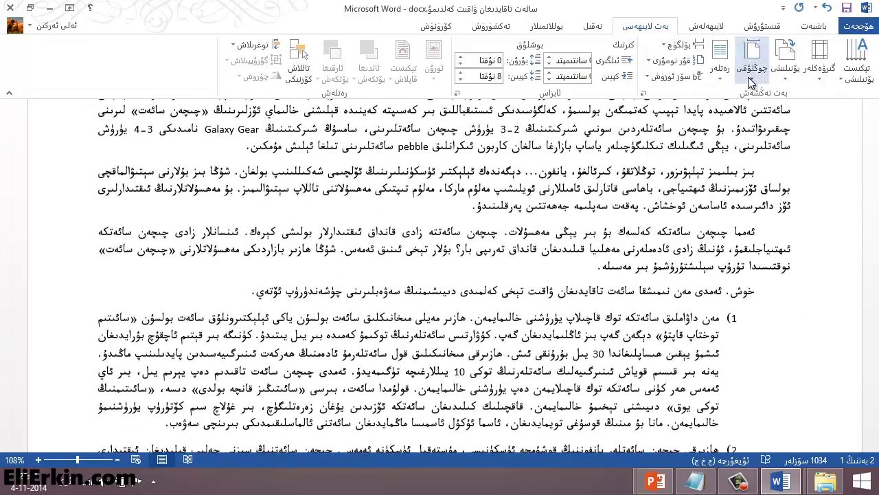
- Set the document's paper size to A4 (21 x 29.7 cm)
{"action": "left_click", "coordinate": [753, 61]}
{"action": "left_click", "coordinate": [724, 139]}
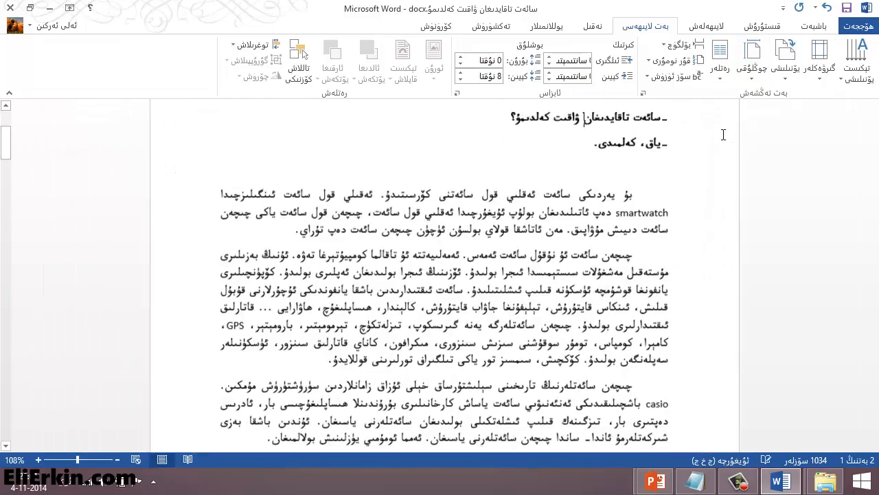
{"action": "scroll", "coordinate": [612, 205], "scroll_direction": "down", "scroll_amount": 10}
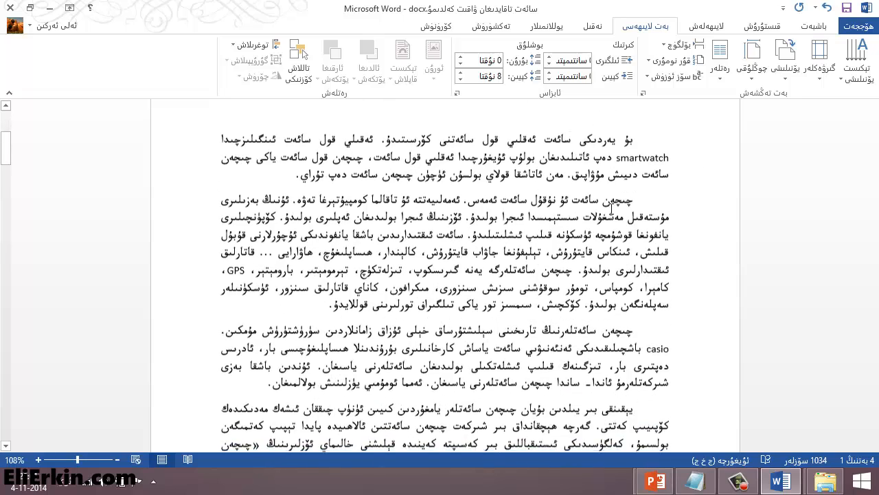
- Open the custom paper size settings and check the width and height fields
{"action": "left_click", "coordinate": [751, 82]}
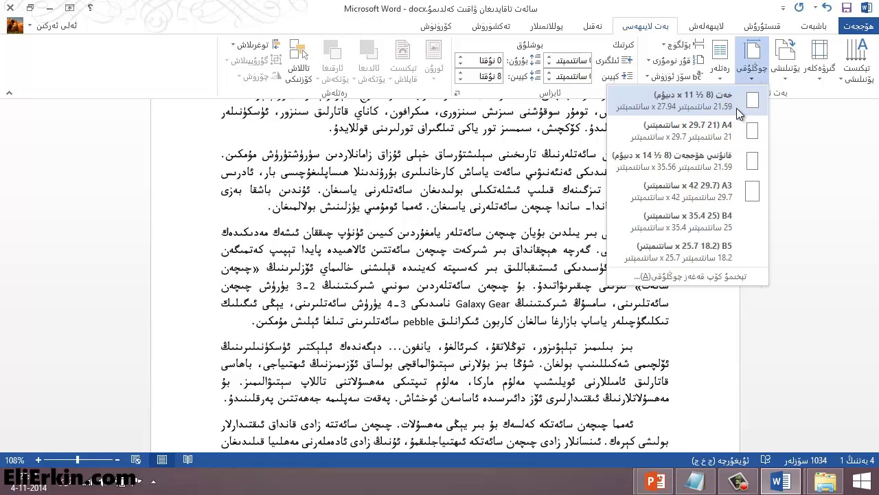
{"action": "left_click", "coordinate": [708, 277]}
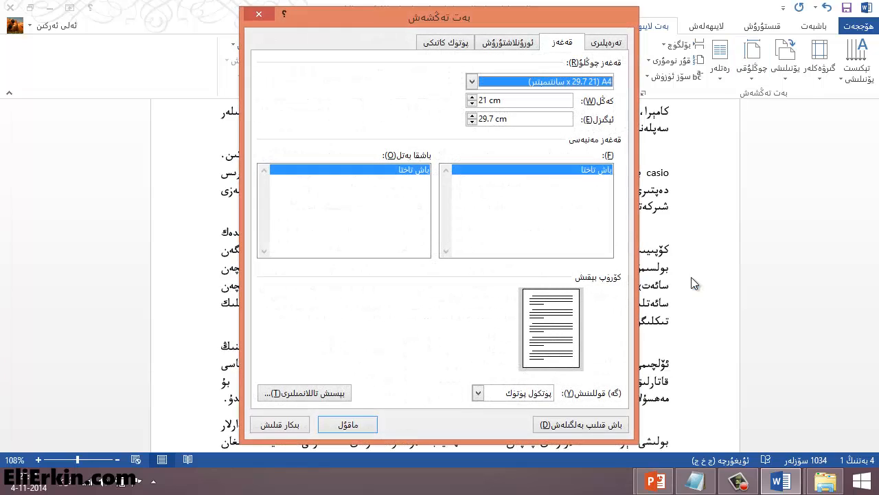
{"action": "left_click", "coordinate": [541, 103]}
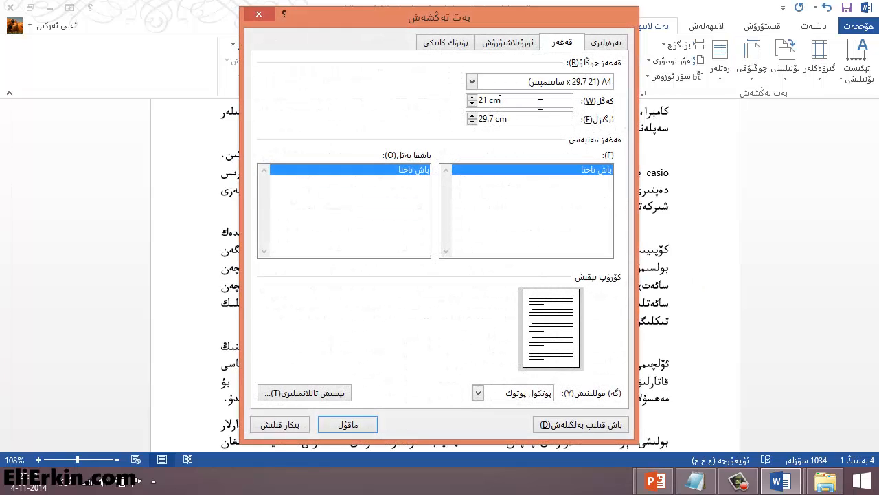
{"action": "left_click", "coordinate": [535, 121]}
{"action": "double_click", "coordinate": [480, 118]}
{"action": "left_click", "coordinate": [353, 422]}
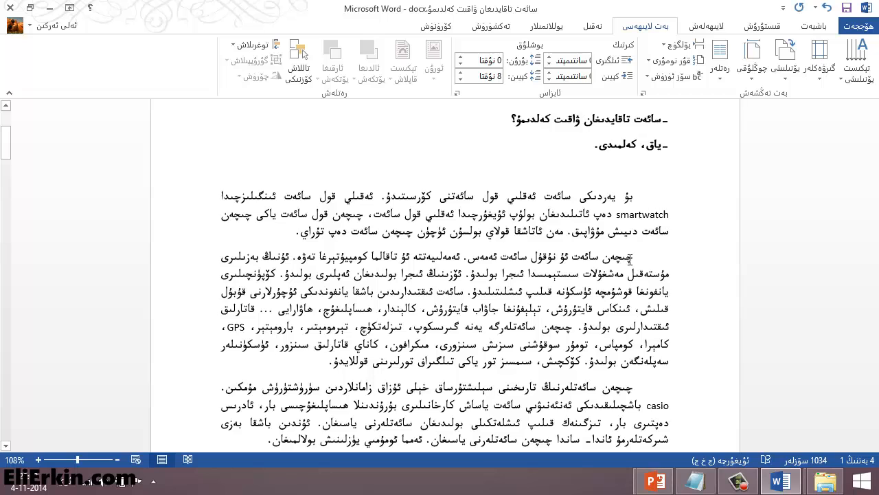
{"action": "scroll", "coordinate": [629, 260], "scroll_direction": "up", "scroll_amount": 4}
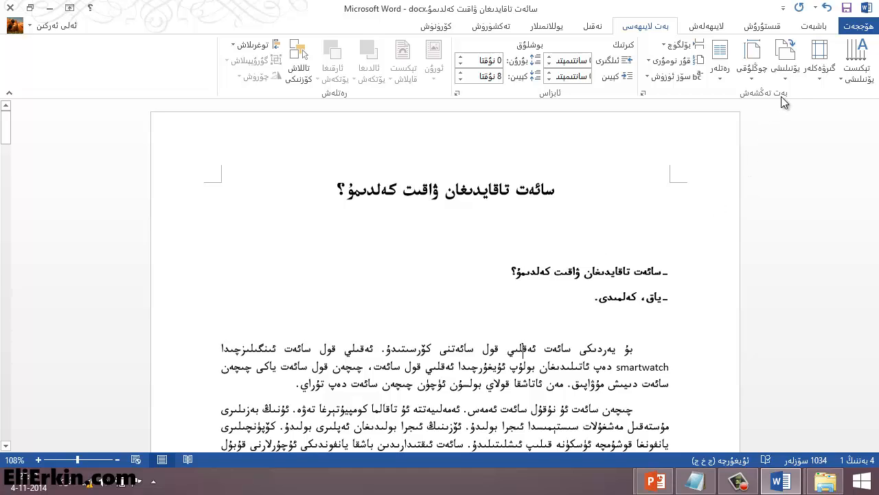
{"action": "scroll", "coordinate": [552, 328], "scroll_direction": "down", "scroll_amount": 3}
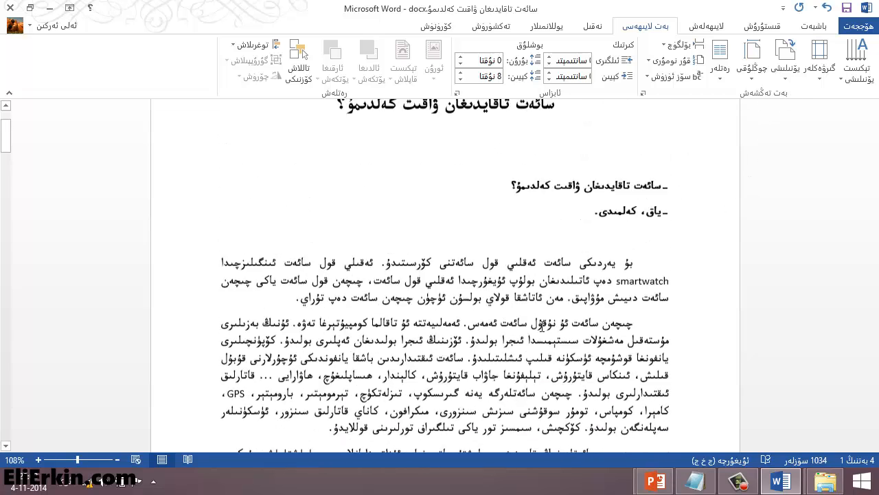
{"action": "scroll", "coordinate": [552, 328], "scroll_direction": "up", "scroll_amount": 2}
{"action": "scroll", "coordinate": [519, 317], "scroll_direction": "up", "scroll_amount": 1}
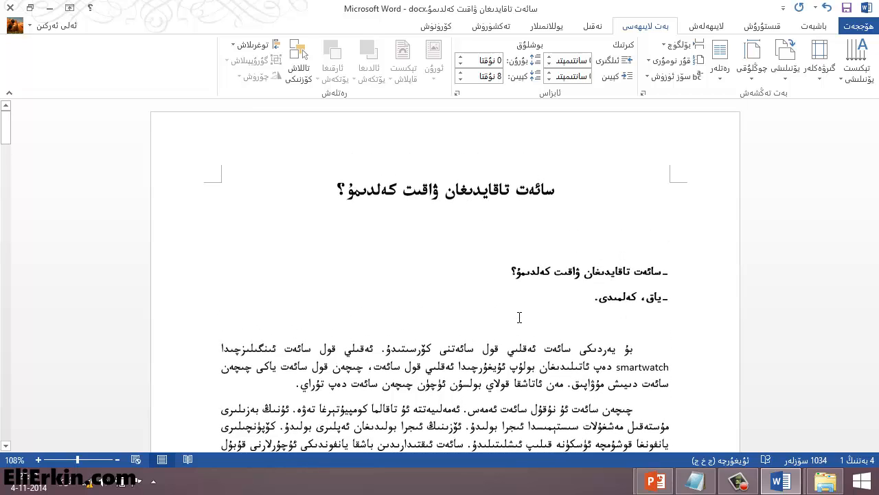
{"action": "scroll", "coordinate": [522, 330], "scroll_direction": "down", "scroll_amount": 7}
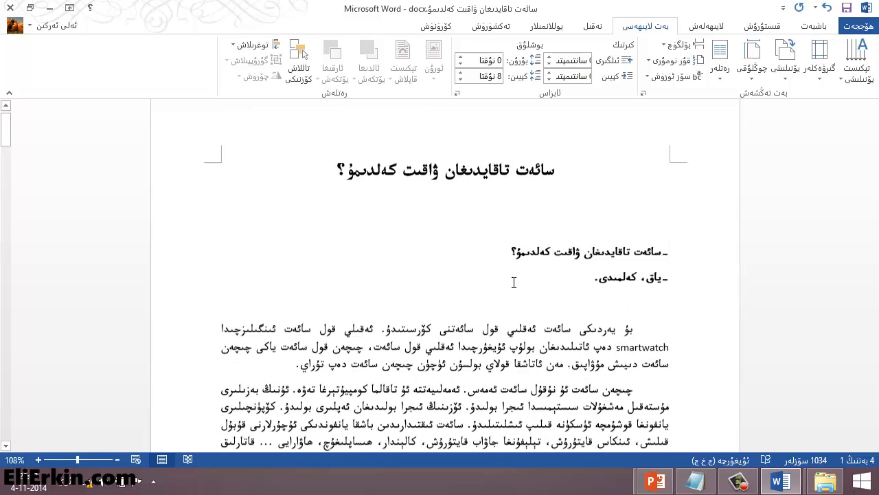
{"action": "scroll", "coordinate": [515, 282], "scroll_direction": "up", "scroll_amount": 6}
{"action": "scroll", "coordinate": [515, 283], "scroll_direction": "up", "scroll_amount": 1}
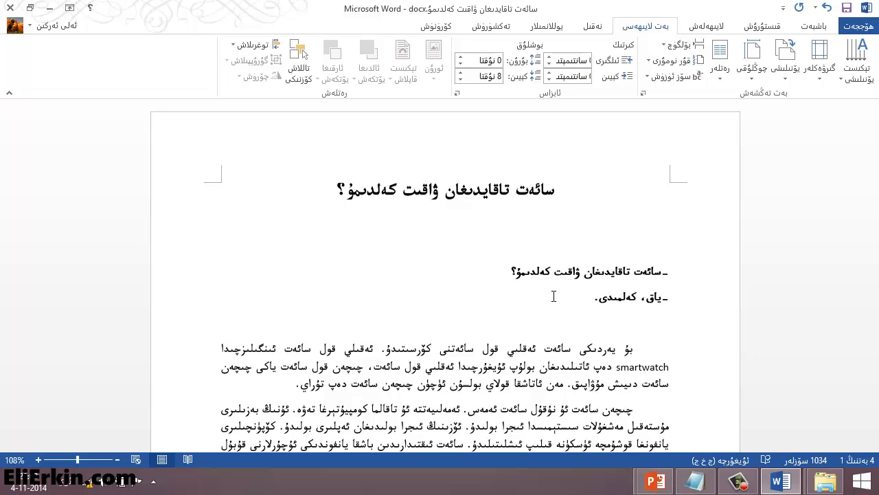
- Change the page orientation of the document to landscape
{"action": "left_click", "coordinate": [784, 80]}
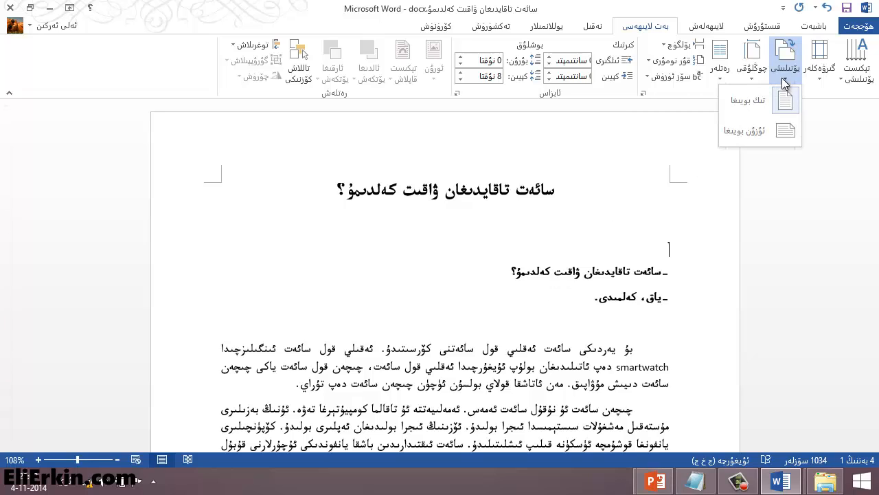
{"action": "left_click", "coordinate": [768, 131]}
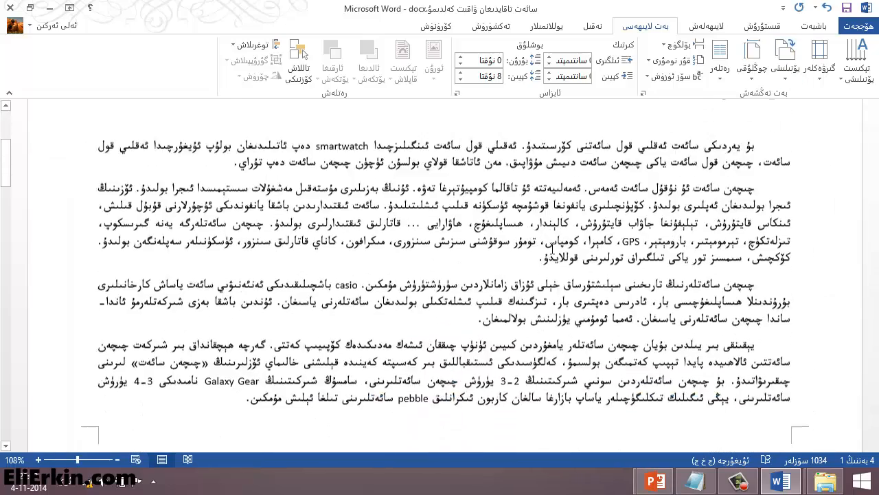
{"action": "scroll", "coordinate": [552, 248], "scroll_direction": "up", "scroll_amount": 1}
{"action": "scroll", "coordinate": [555, 255], "scroll_direction": "down", "scroll_amount": 5}
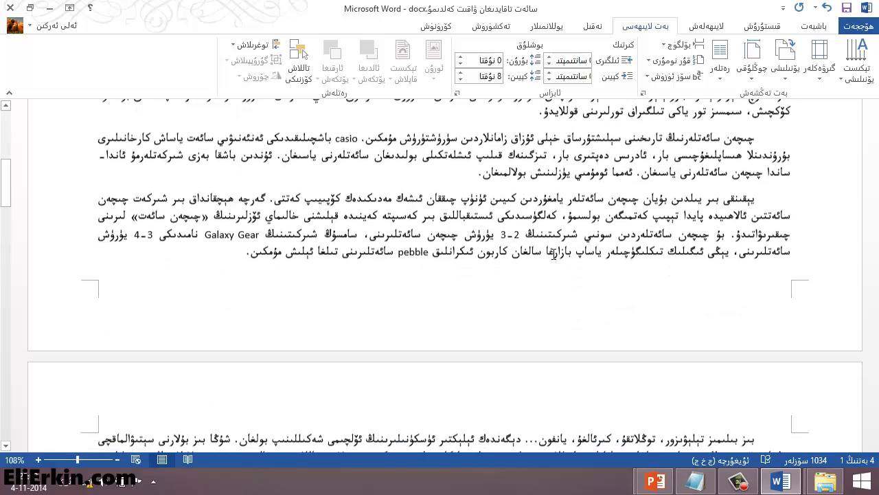
{"action": "scroll", "coordinate": [617, 254], "scroll_direction": "up", "scroll_amount": 5}
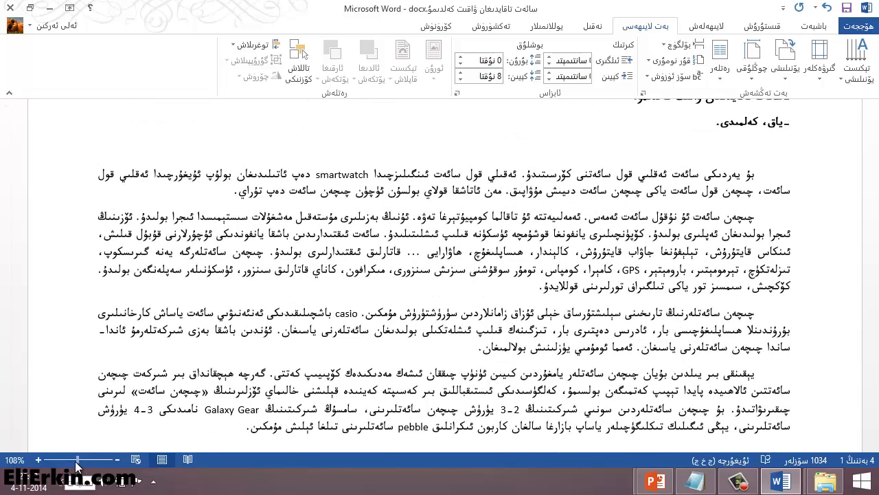
{"action": "left_click_drag", "start_coordinate": [78, 459], "coordinate": [96, 460]}
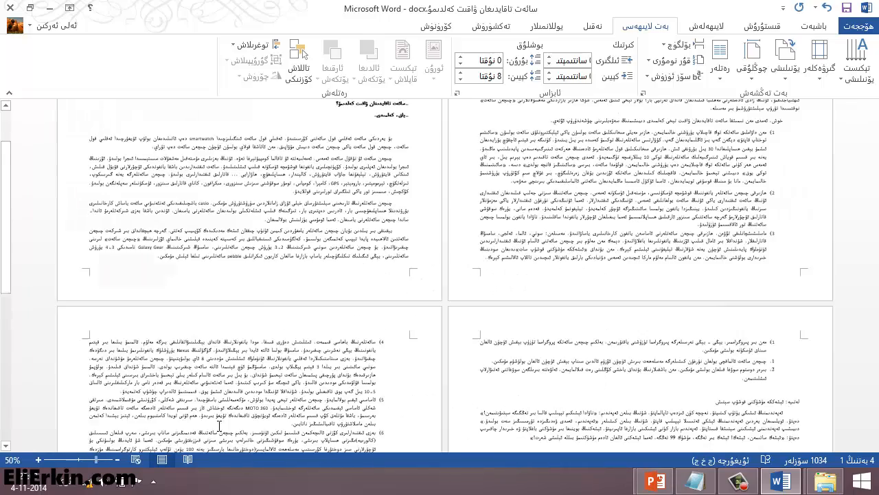
{"action": "scroll", "coordinate": [308, 386], "scroll_direction": "up", "scroll_amount": 2}
{"action": "scroll", "coordinate": [307, 386], "scroll_direction": "up", "scroll_amount": 1}
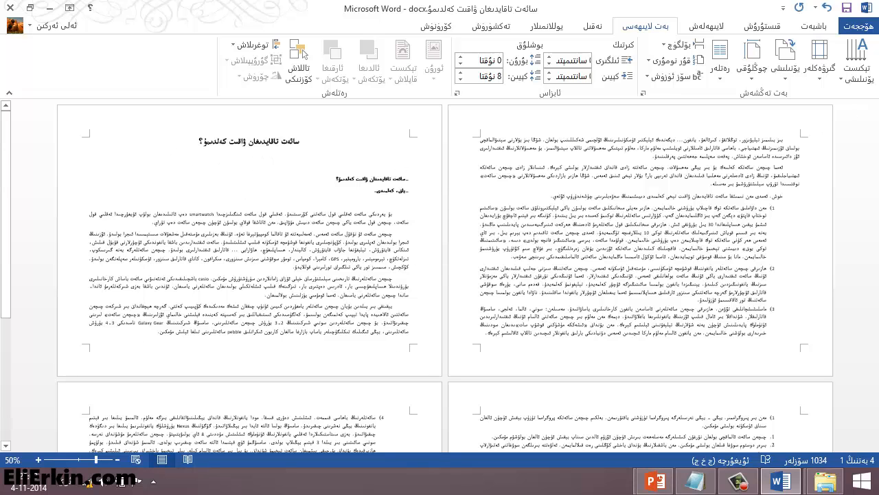
- Return the page orientation of the document to portrait
{"action": "left_click", "coordinate": [790, 74]}
{"action": "left_click", "coordinate": [769, 103]}
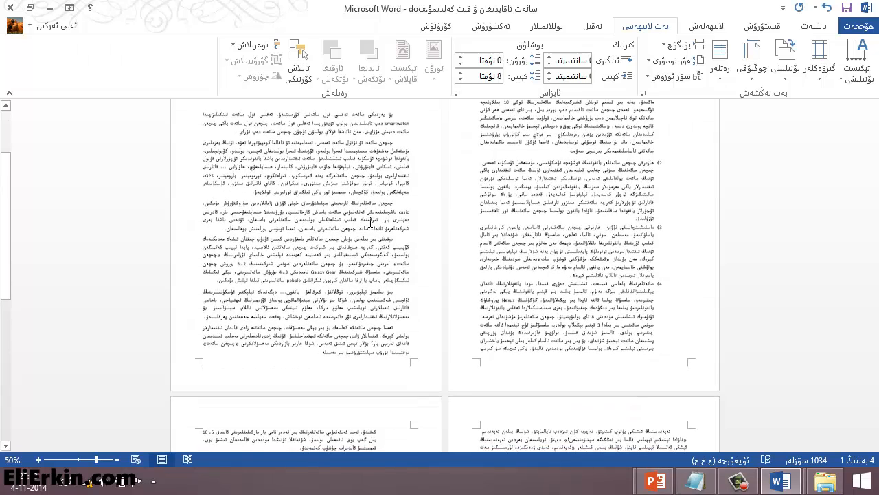
{"action": "scroll", "coordinate": [371, 223], "scroll_direction": "up", "scroll_amount": 3}
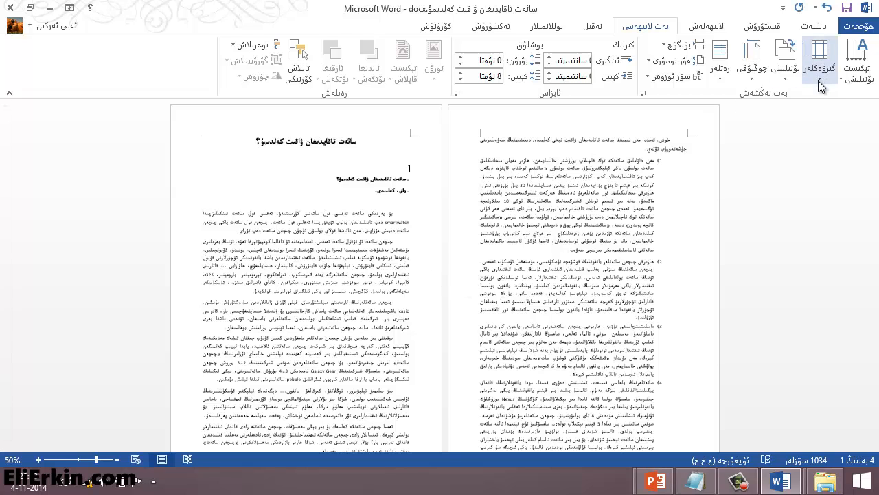
- Apply the Narrow margin preset to the document, with 1.27 cm on all four sides
{"action": "left_click", "coordinate": [81, 466]}
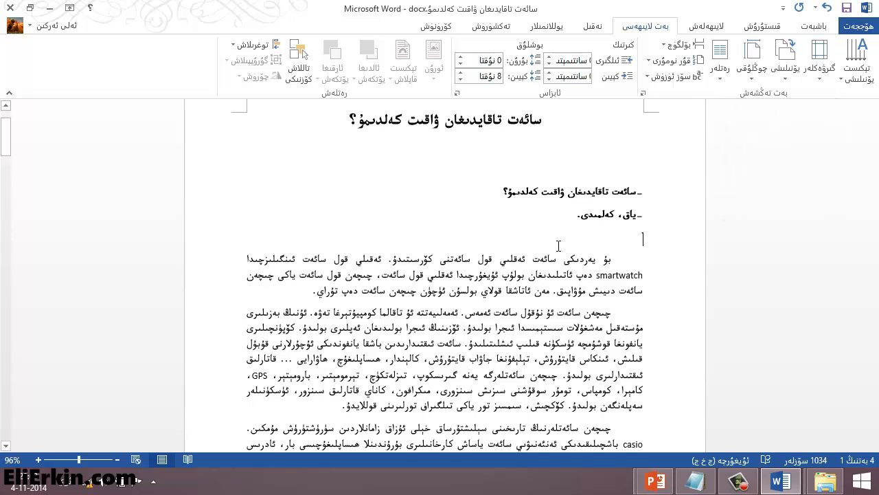
{"action": "scroll", "coordinate": [559, 246], "scroll_direction": "up", "scroll_amount": 2}
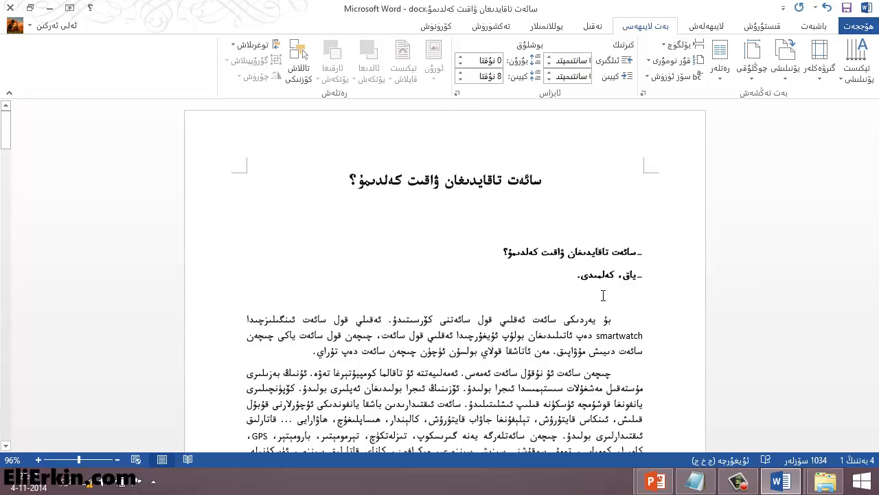
{"action": "scroll", "coordinate": [215, 295], "scroll_direction": "down", "scroll_amount": 10}
{"action": "scroll", "coordinate": [279, 301], "scroll_direction": "down", "scroll_amount": 3}
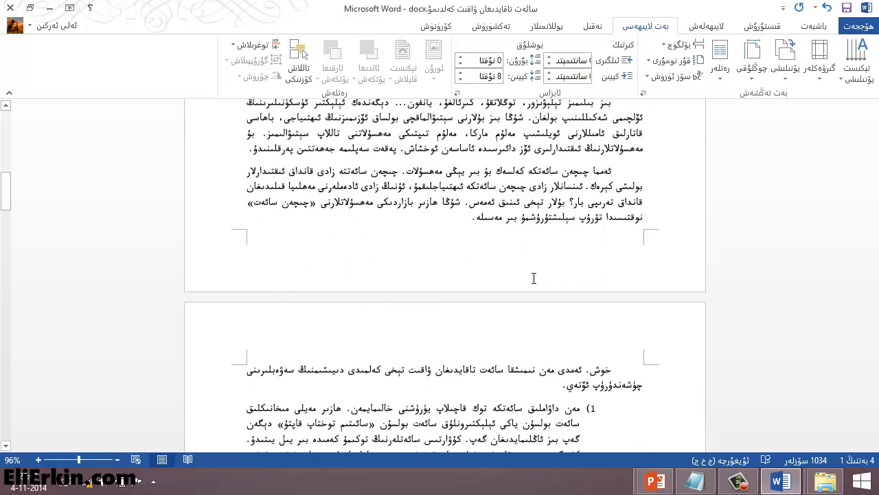
{"action": "scroll", "coordinate": [534, 277], "scroll_direction": "up", "scroll_amount": 13}
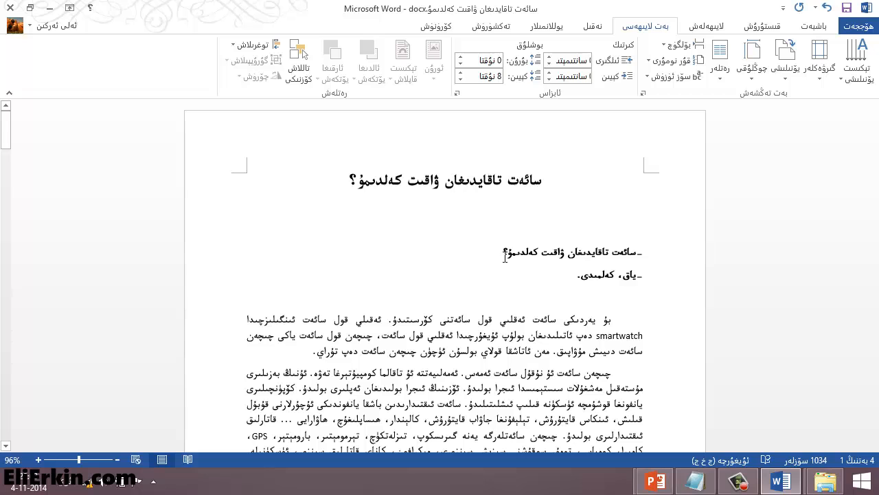
{"action": "scroll", "coordinate": [543, 206], "scroll_direction": "down", "scroll_amount": 1}
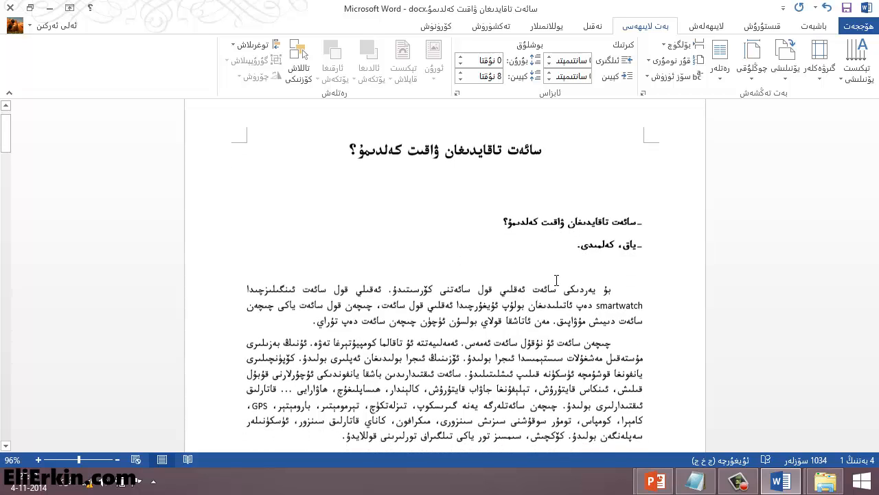
{"action": "left_click", "coordinate": [820, 59]}
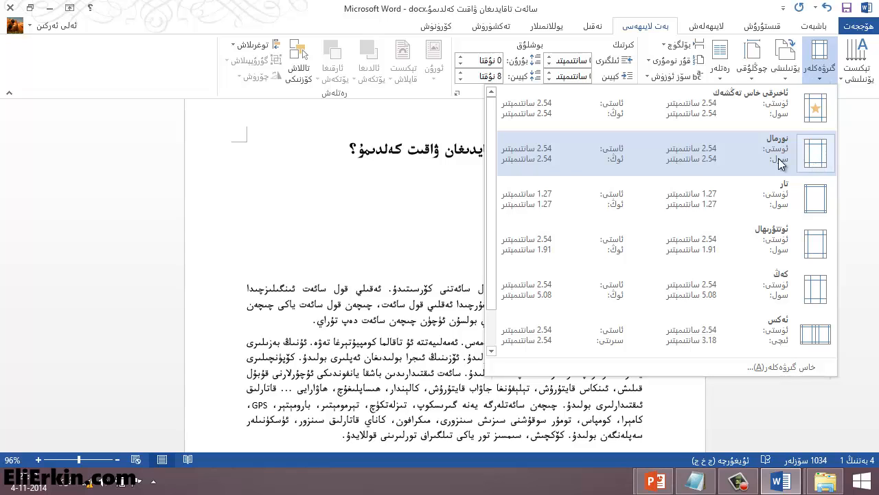
{"action": "left_click", "coordinate": [826, 66]}
{"action": "left_click", "coordinate": [825, 62]}
{"action": "left_click", "coordinate": [784, 201]}
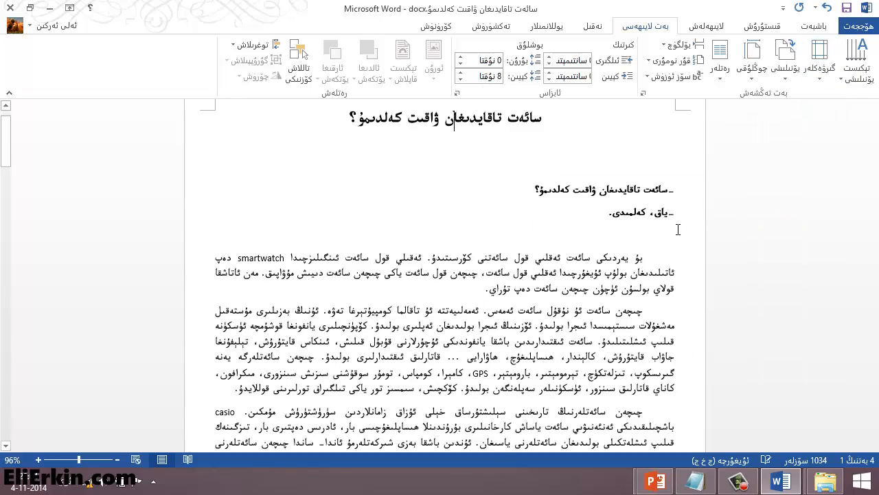
{"action": "scroll", "coordinate": [574, 207], "scroll_direction": "down", "scroll_amount": 5}
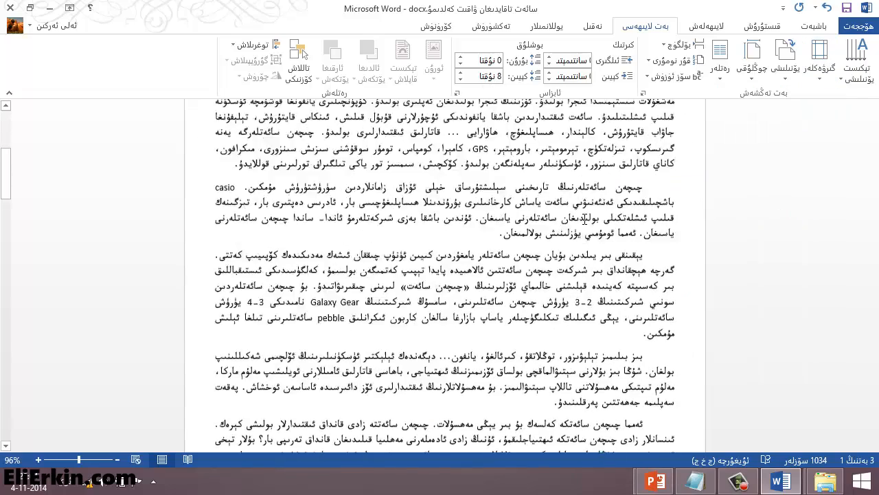
- Apply the Wide margin preset to the document, with 2.54 cm top and bottom and 5.08 cm left and right
{"action": "scroll", "coordinate": [583, 218], "scroll_direction": "down", "scroll_amount": 5}
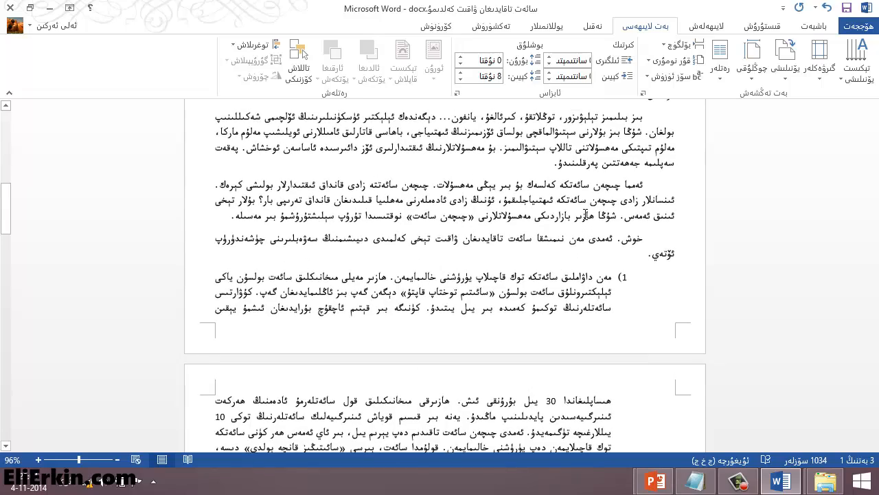
{"action": "scroll", "coordinate": [585, 204], "scroll_direction": "up", "scroll_amount": 10}
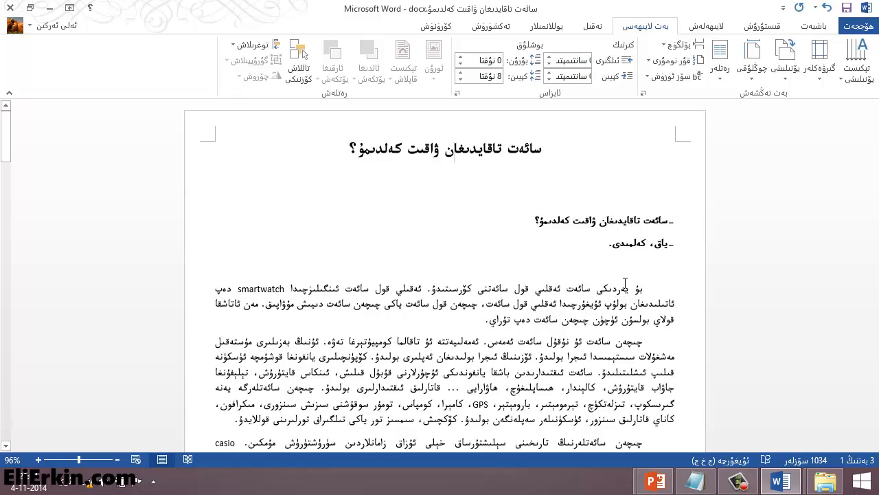
{"action": "scroll", "coordinate": [622, 283], "scroll_direction": "down", "scroll_amount": 13}
{"action": "scroll", "coordinate": [627, 278], "scroll_direction": "up", "scroll_amount": 4}
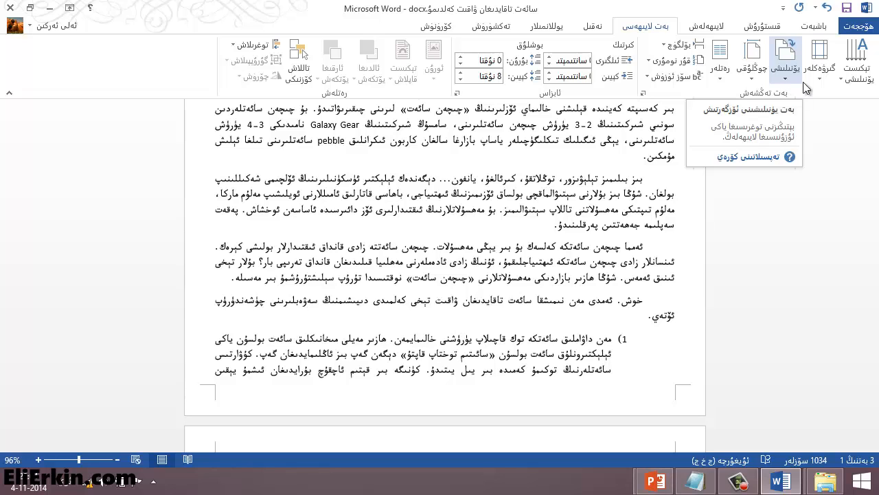
{"action": "left_click", "coordinate": [824, 74]}
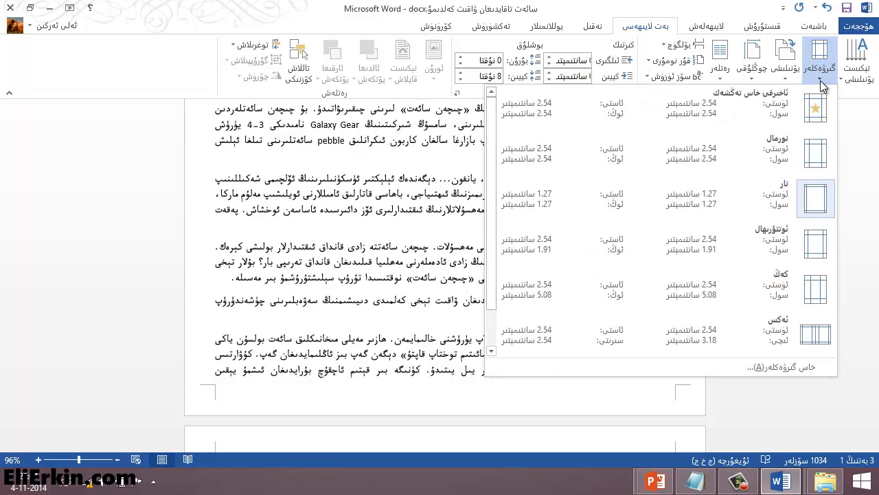
{"action": "left_click", "coordinate": [819, 291]}
{"action": "scroll", "coordinate": [603, 270], "scroll_direction": "down", "scroll_amount": 5}
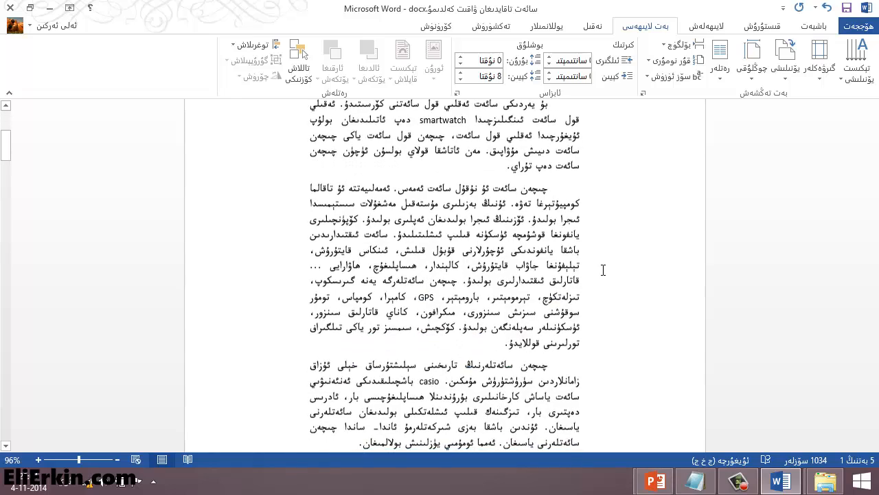
{"action": "scroll", "coordinate": [603, 270], "scroll_direction": "up", "scroll_amount": 3}
{"action": "scroll", "coordinate": [603, 270], "scroll_direction": "down", "scroll_amount": 11}
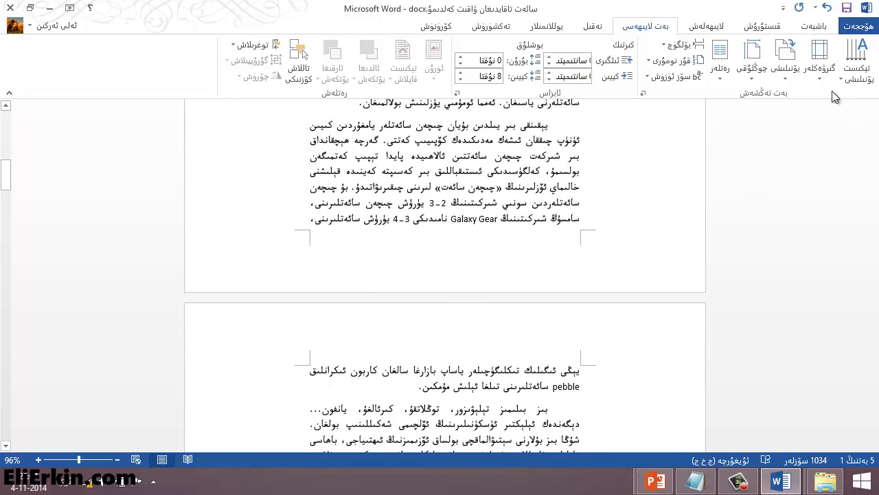
- Open the custom margin settings and set the gutter to 1 cm
{"action": "left_click", "coordinate": [821, 79]}
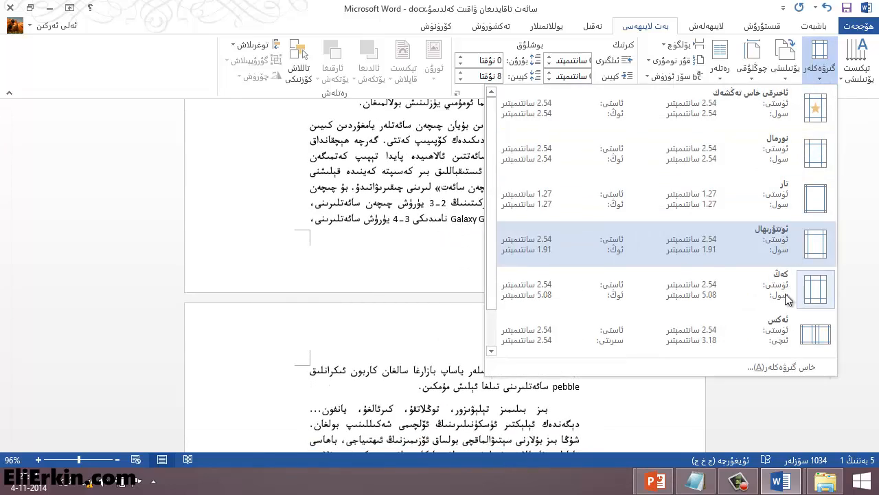
{"action": "left_click", "coordinate": [776, 368]}
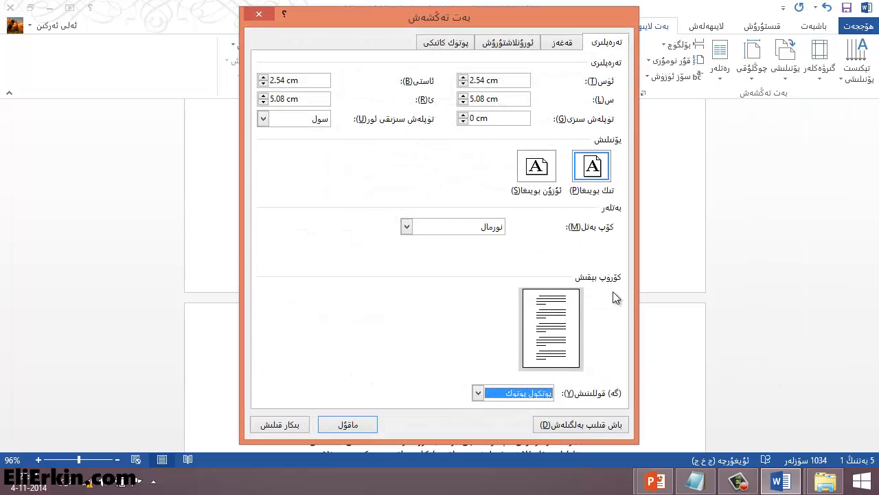
{"action": "left_click", "coordinate": [519, 83]}
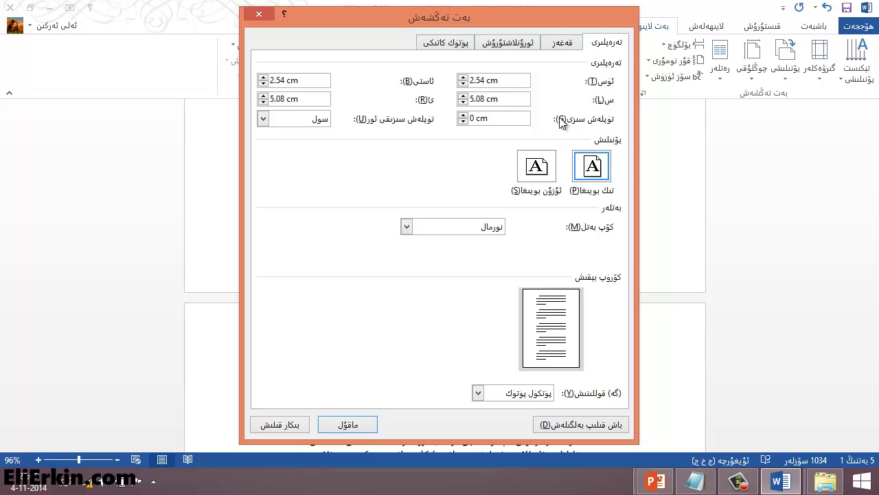
{"action": "left_click", "coordinate": [463, 115]}
{"action": "left_click", "coordinate": [463, 115]}
{"action": "left_click", "coordinate": [463, 115]}
{"action": "left_click", "coordinate": [463, 115]}
{"action": "left_click", "coordinate": [463, 115]}
{"action": "left_click", "coordinate": [463, 114]}
{"action": "left_click", "coordinate": [463, 115]}
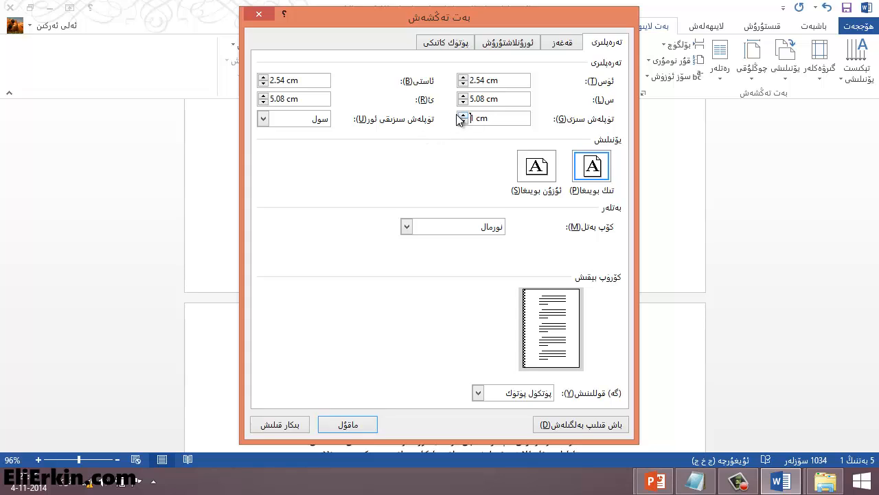
- Try the left, right and top gutter positions for the page in the custom margin settings
{"action": "left_click", "coordinate": [263, 120]}
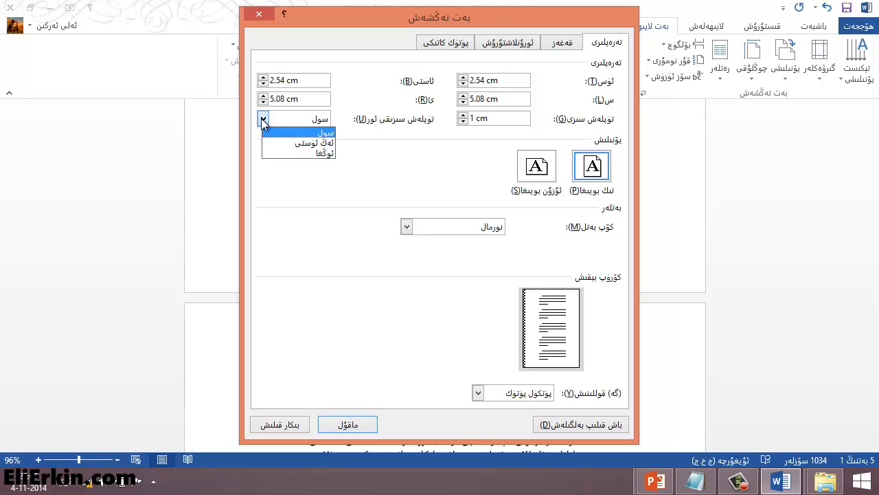
{"action": "left_click", "coordinate": [275, 130]}
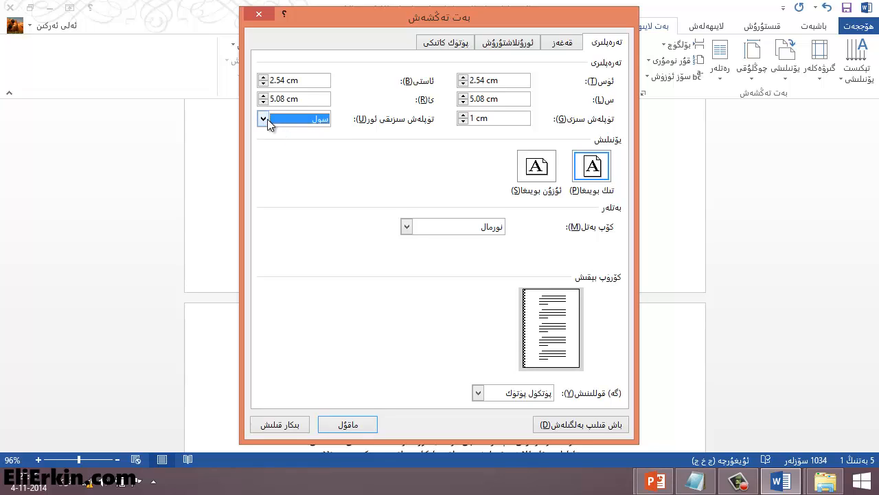
{"action": "left_click", "coordinate": [267, 120]}
{"action": "left_click", "coordinate": [283, 148]}
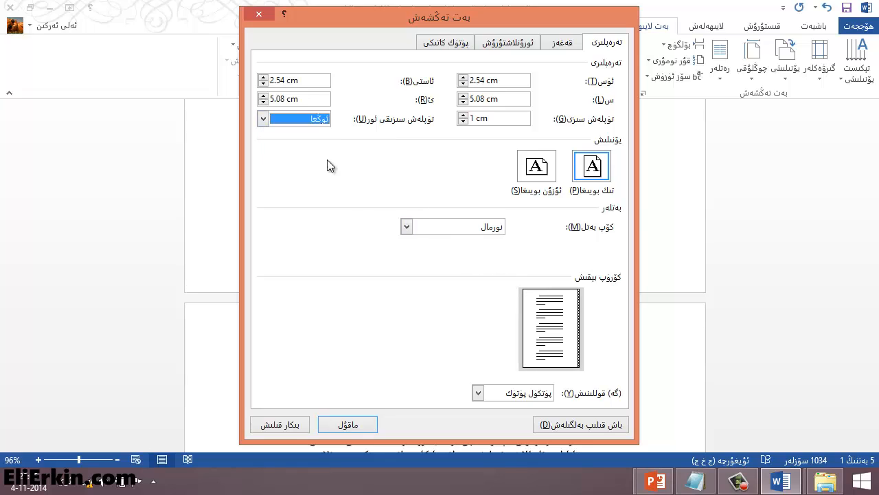
{"action": "left_click", "coordinate": [309, 120]}
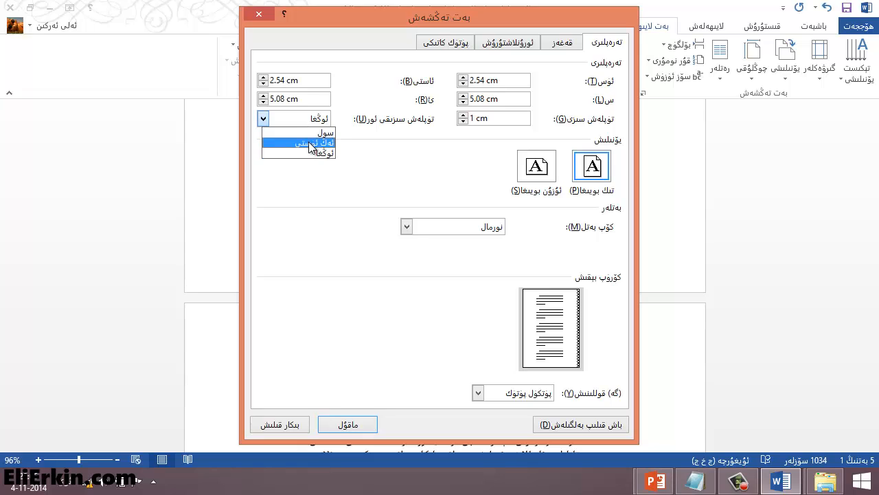
{"action": "left_click", "coordinate": [310, 144]}
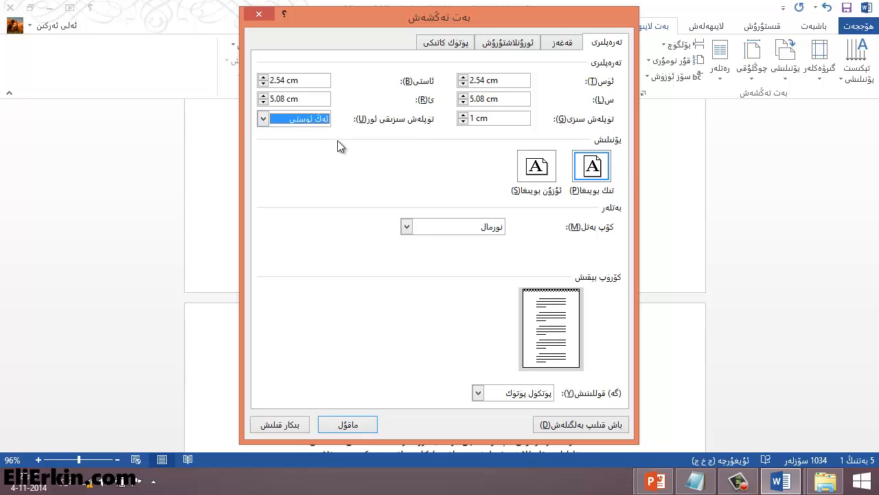
- Set the gutter position to the right side of the page and apply the page setup to the document
{"action": "left_click", "coordinate": [326, 122]}
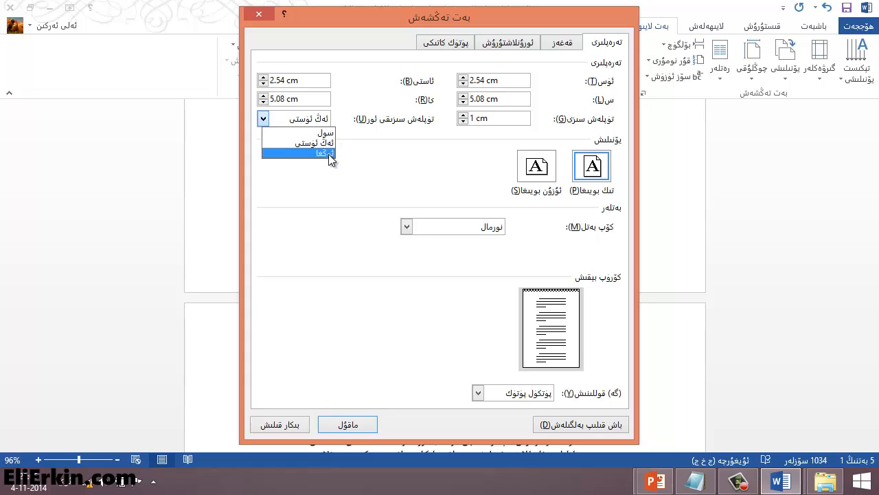
{"action": "left_click", "coordinate": [328, 153]}
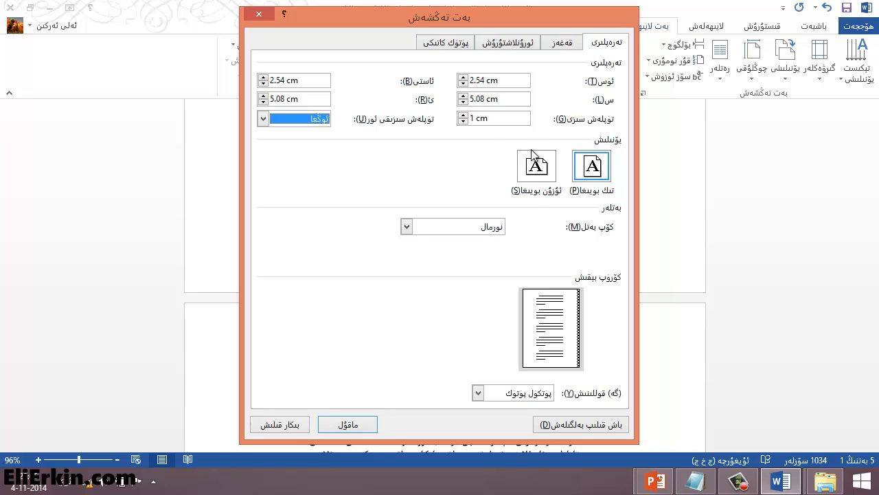
{"action": "left_click", "coordinate": [519, 119]}
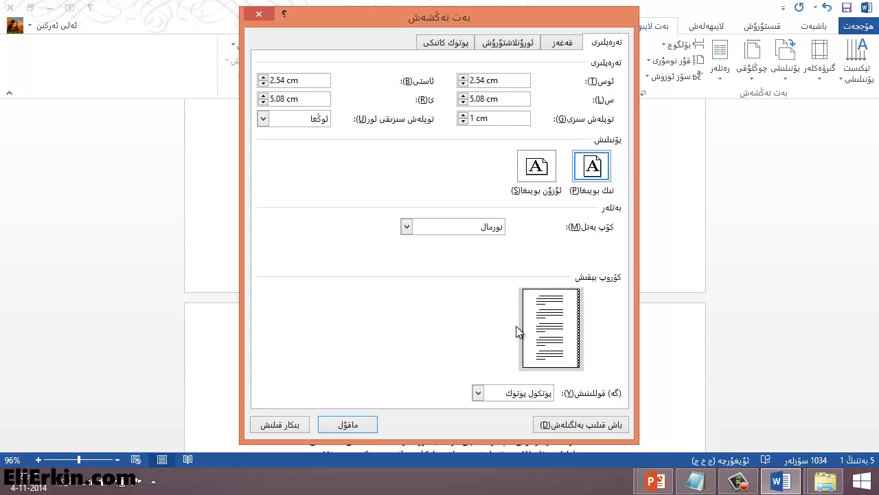
{"action": "left_click", "coordinate": [358, 424]}
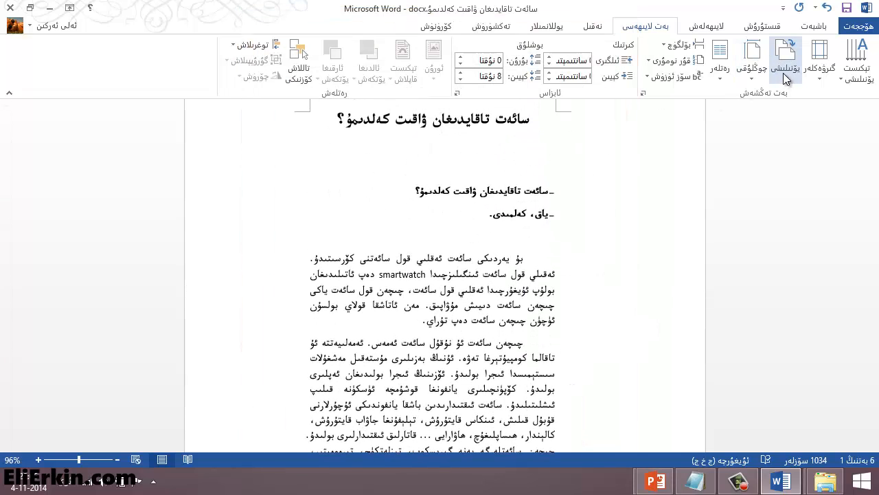
- Apply the Normal margin preset to the document, with 2.54 cm on all four sides
{"action": "left_click", "coordinate": [821, 75]}
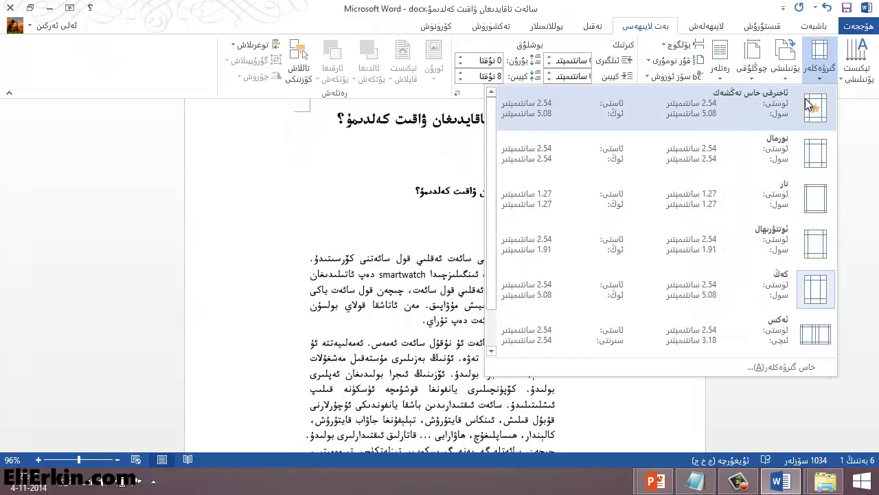
{"action": "left_click", "coordinate": [805, 158]}
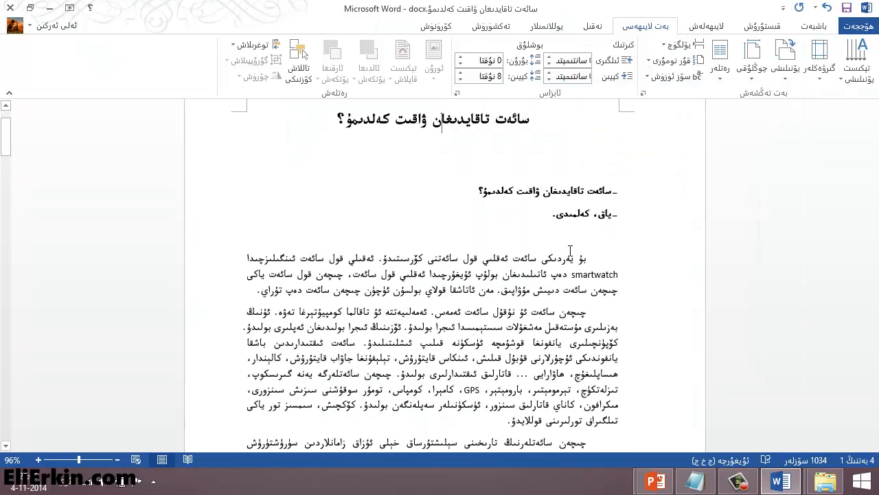
{"action": "scroll", "coordinate": [570, 248], "scroll_direction": "up", "scroll_amount": 2}
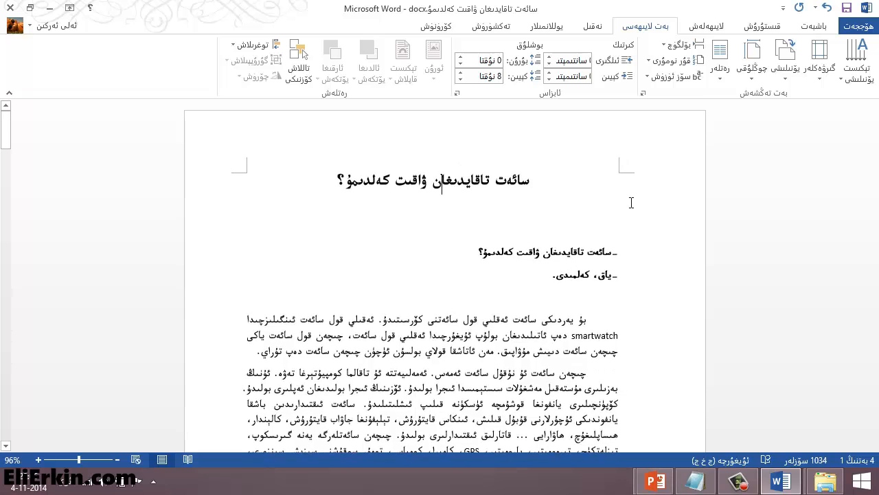
{"action": "scroll", "coordinate": [646, 312], "scroll_direction": "down", "scroll_amount": 5}
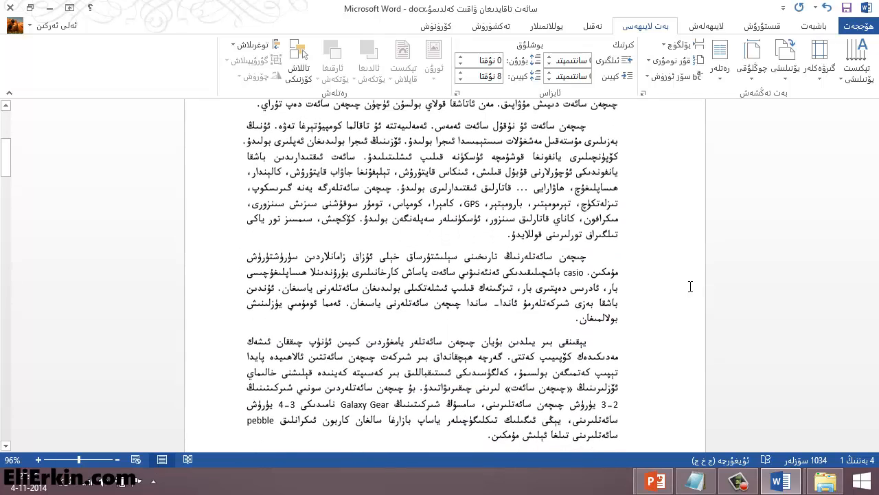
{"action": "scroll", "coordinate": [682, 326], "scroll_direction": "up", "scroll_amount": 2}
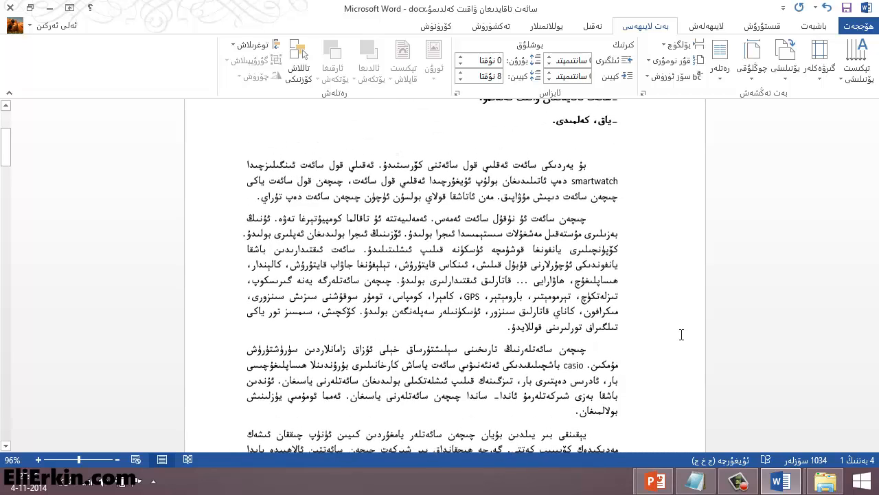
{"action": "scroll", "coordinate": [682, 335], "scroll_direction": "up", "scroll_amount": 3}
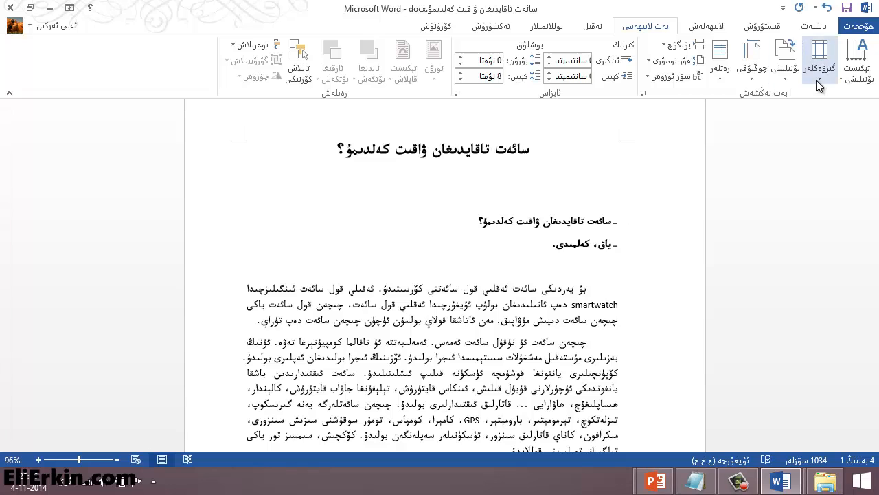
- Reopen the custom margin settings, check the margin and gutter fields, and accept the dialog
{"action": "left_click", "coordinate": [820, 72]}
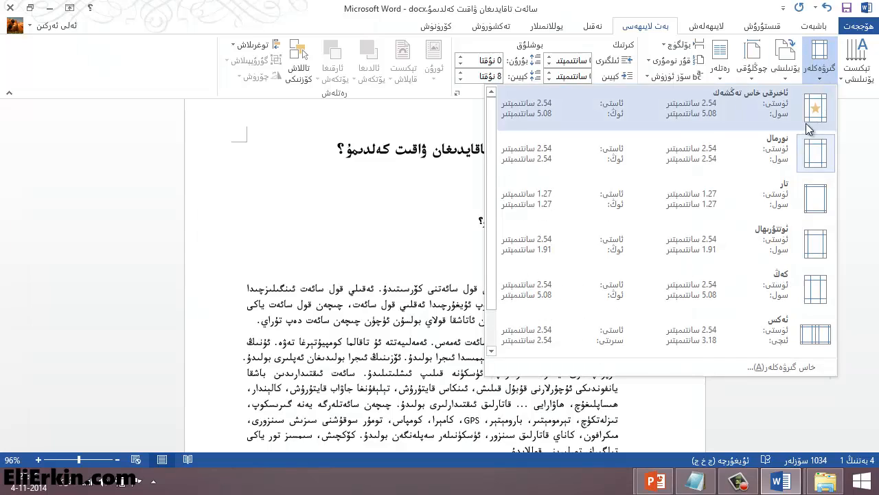
{"action": "left_click", "coordinate": [792, 368]}
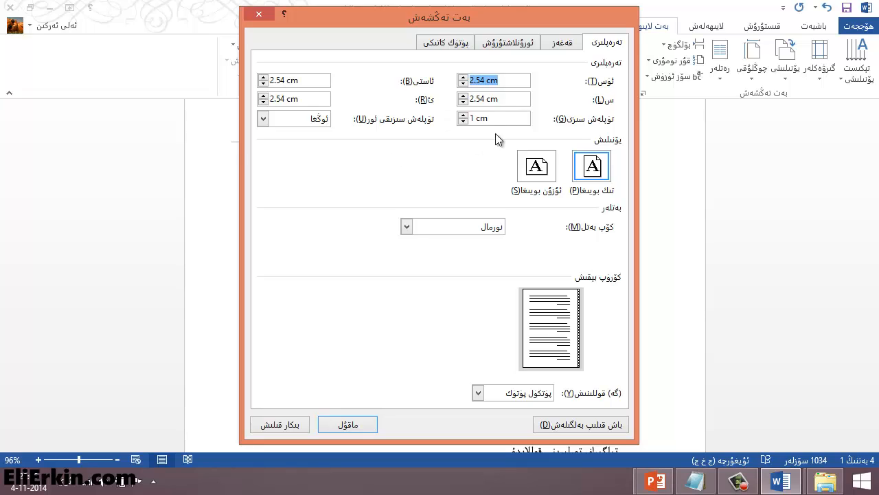
{"action": "left_click", "coordinate": [517, 83]}
{"action": "left_click", "coordinate": [349, 425]}
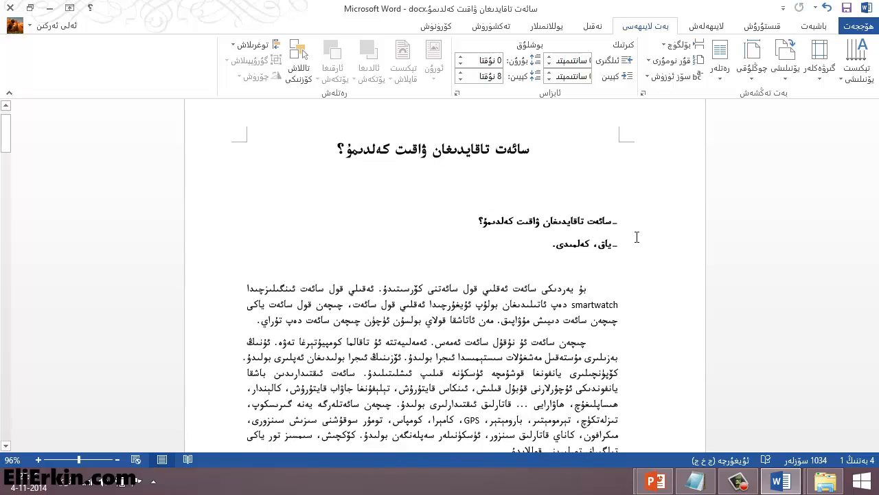
{"action": "scroll", "coordinate": [746, 274], "scroll_direction": "up", "scroll_amount": 1}
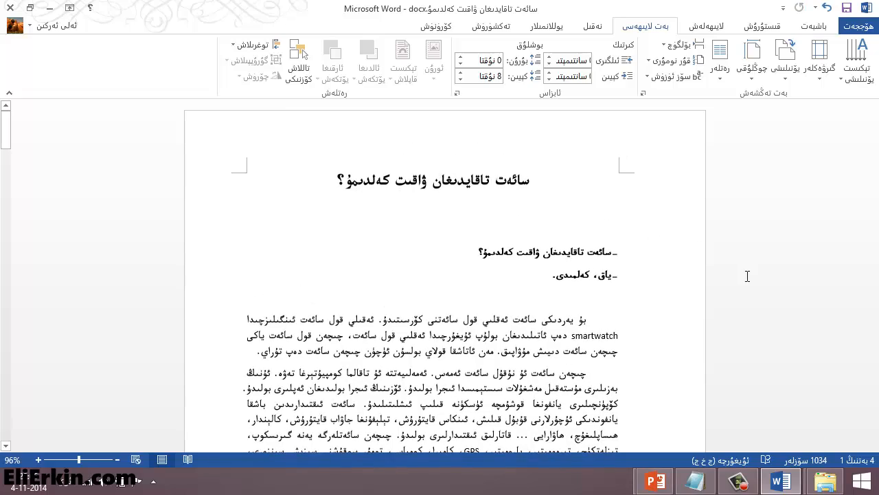